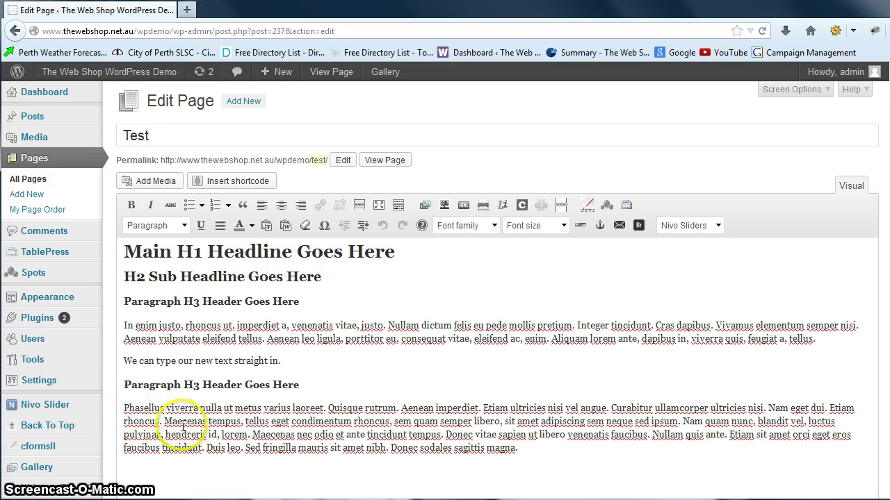
- Open Add Media for the Test page to reach the Upload Files tab
left_click(164, 183)
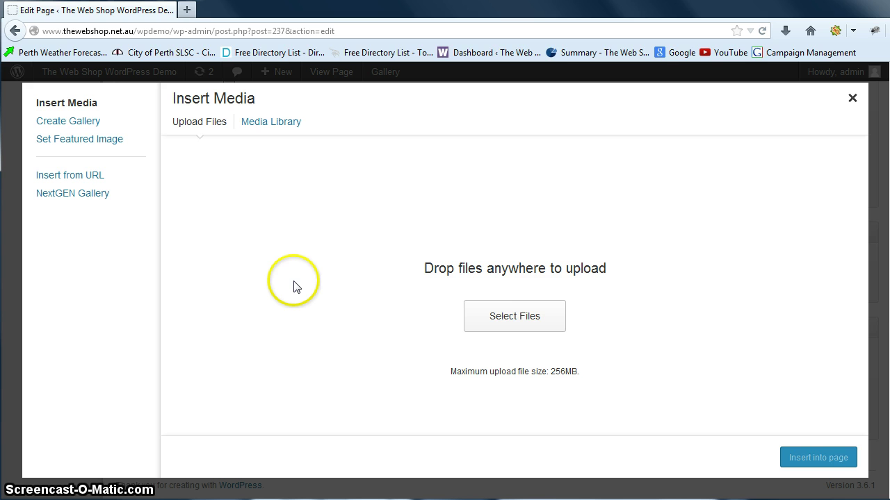
- Upload Snapper.jpg from the computer into the Media Library
left_click(499, 325)
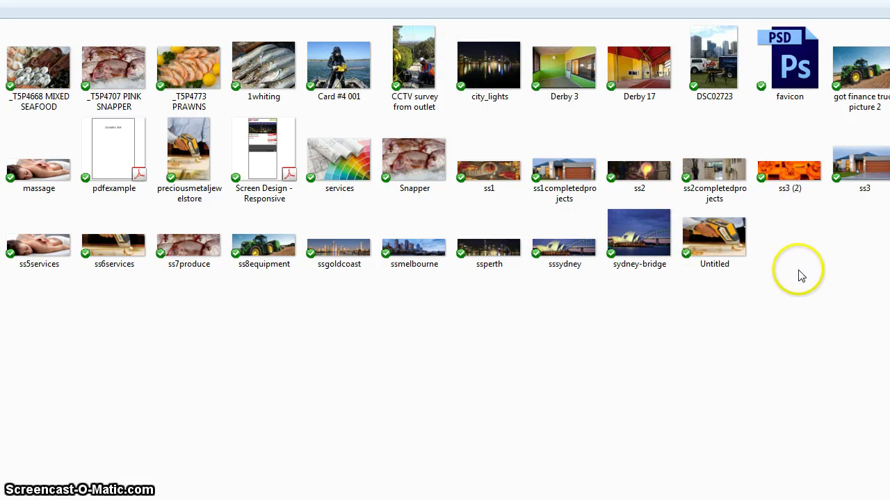
left_click(420, 171)
double_click(420, 171)
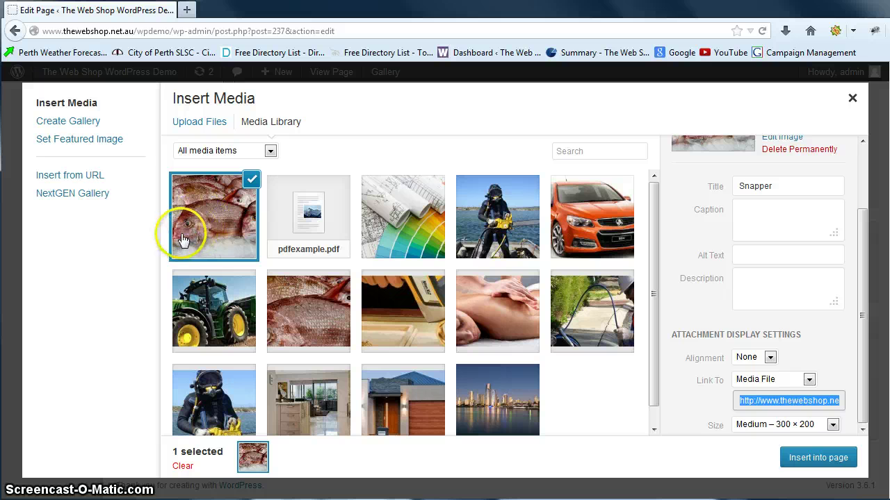
- Enter 'Red Snapper' as the caption and copy it into alt text, description and title
left_click(783, 214)
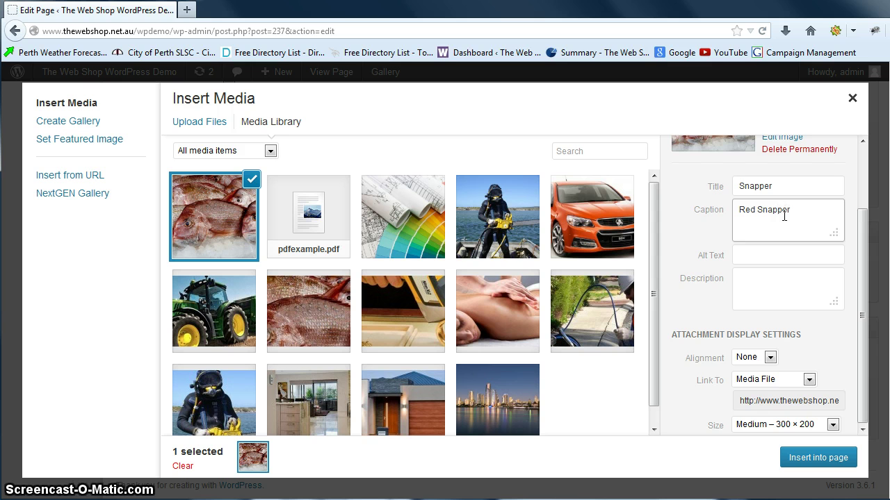
left_click(760, 255)
left_click_drag(786, 216, 735, 215)
key("ctrl+c")
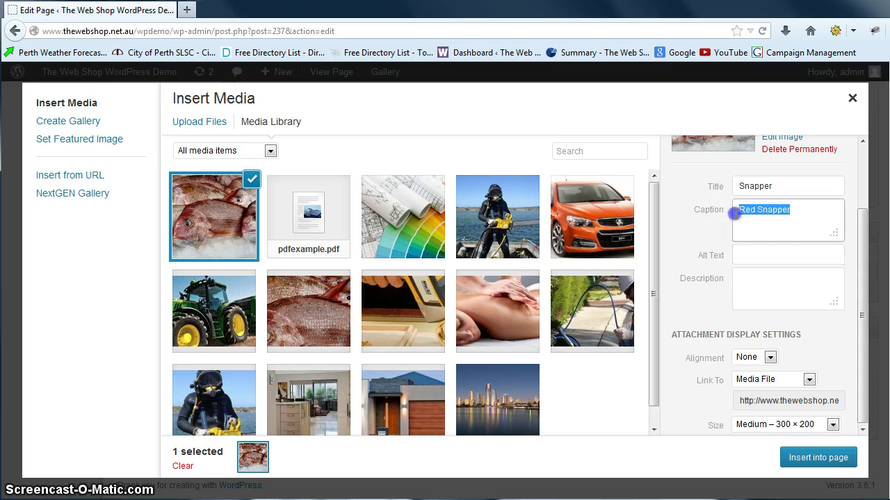
left_click(764, 255)
key("ctrl+v")
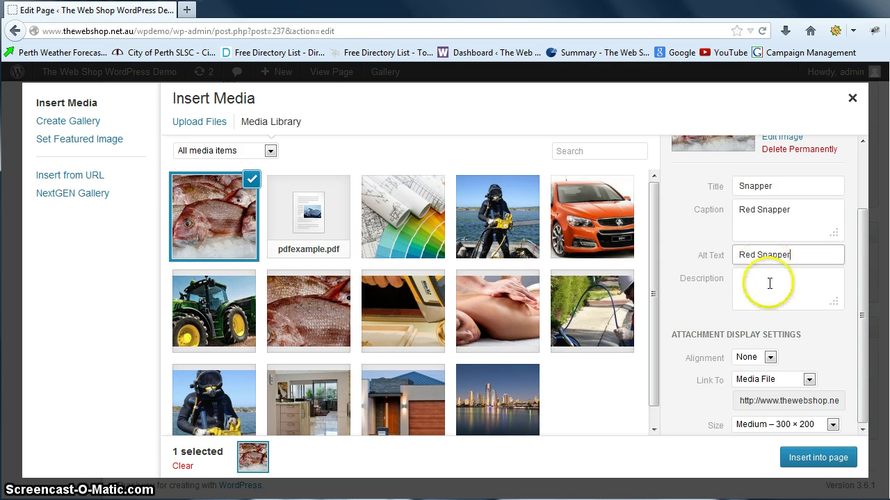
left_click(767, 287)
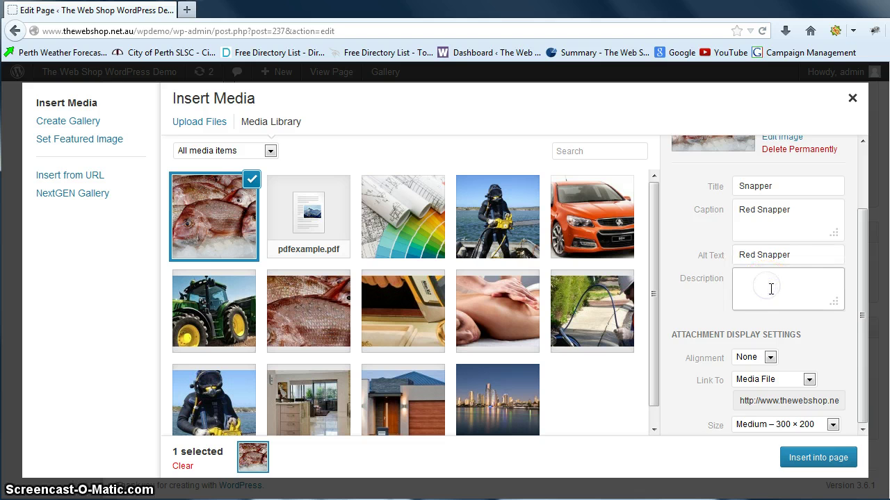
key("ctrl+v")
left_click(794, 184)
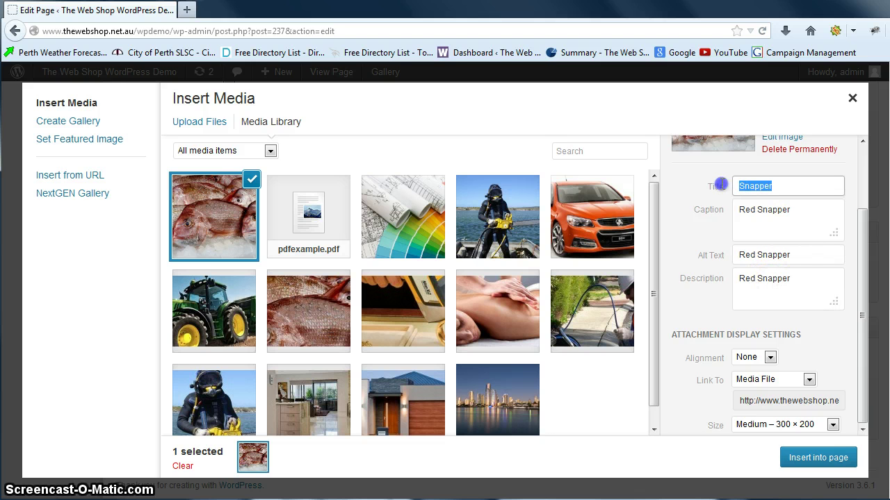
key("ctrl+v")
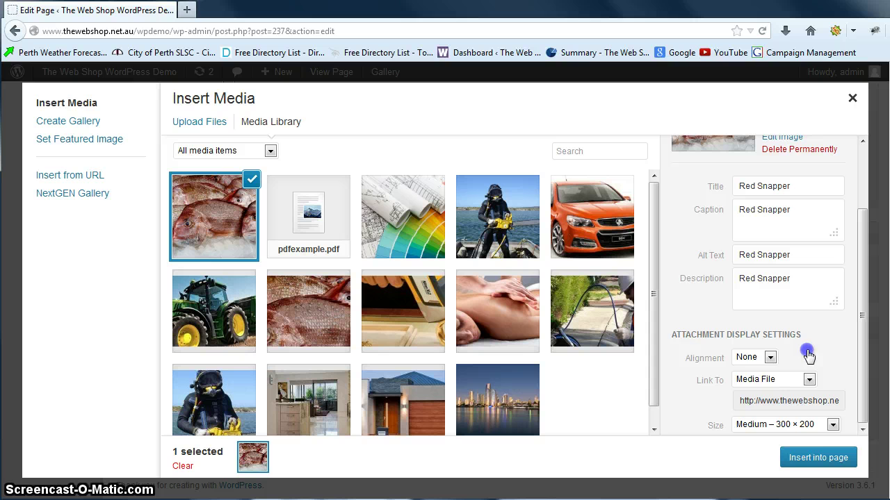
- Set the image alignment to Right
left_click(772, 358)
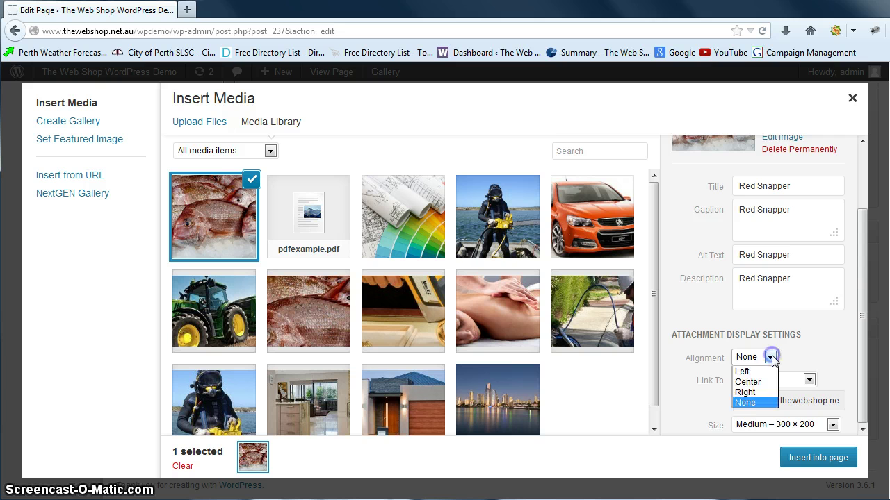
left_click(759, 394)
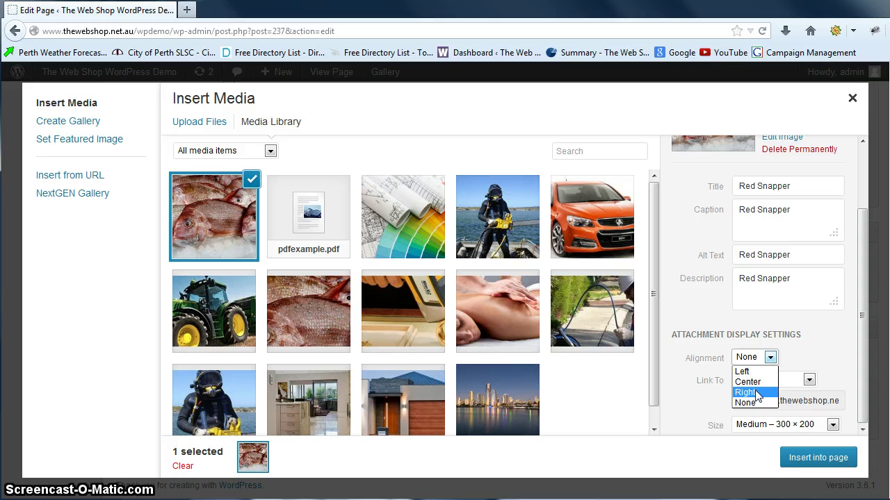
left_click(756, 393)
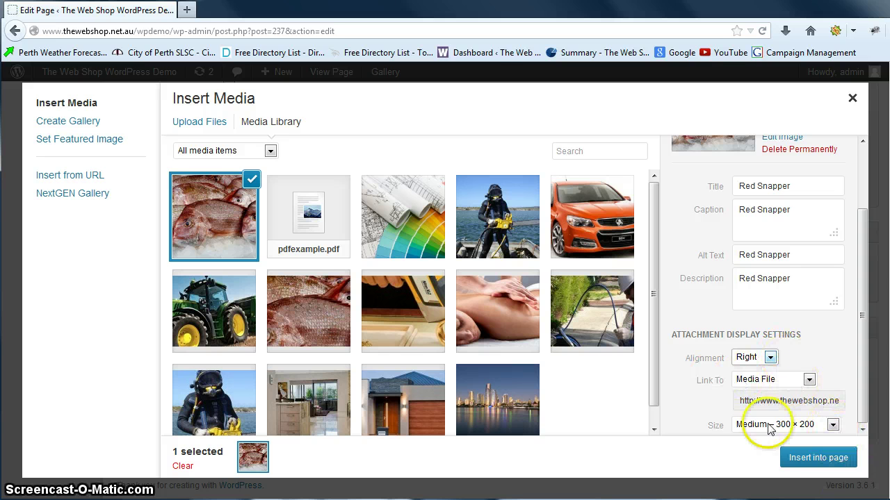
- Insert the Red Snapper image into the Test page and scroll down to the Publish box
left_click(817, 457)
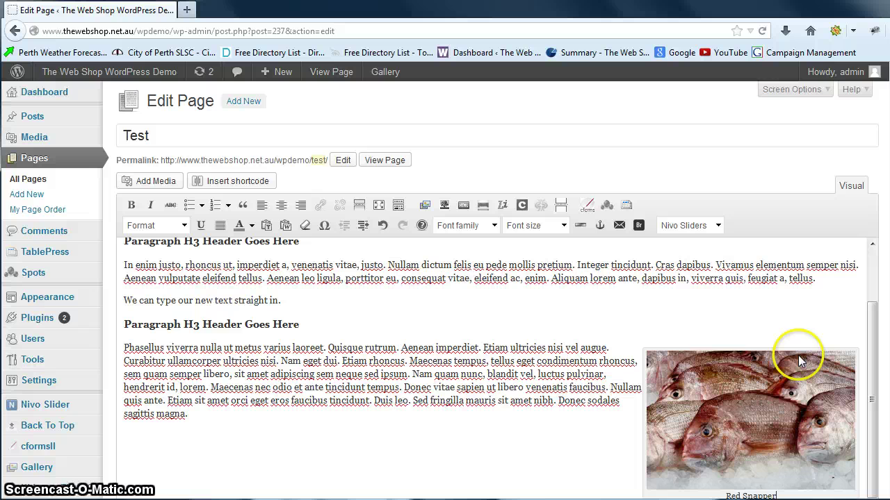
scroll(627, 371, "down", 2)
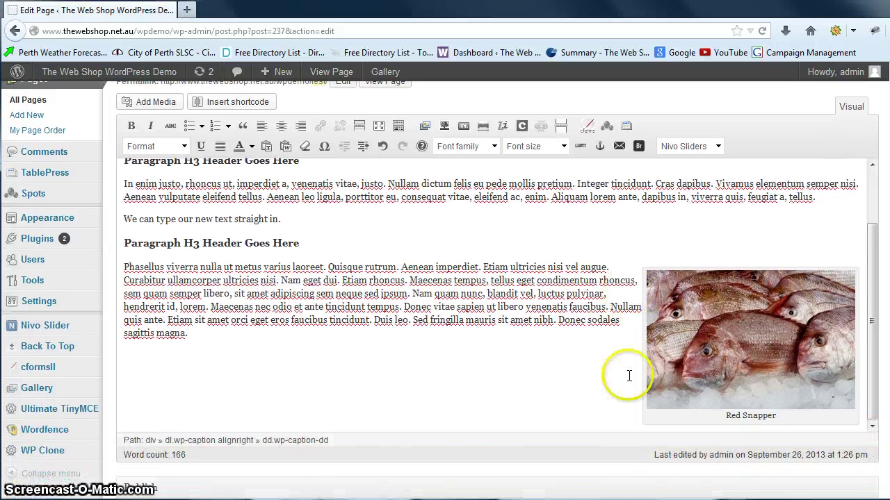
scroll(617, 382, "down", 4)
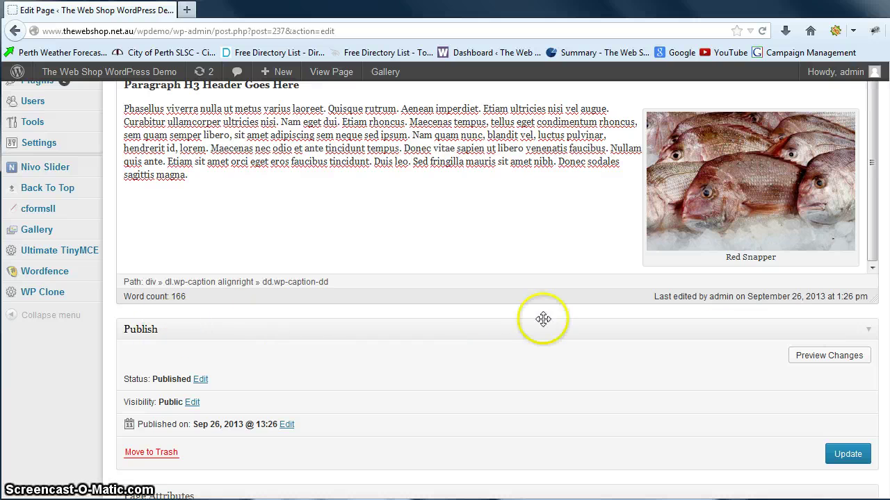
left_click(826, 355)
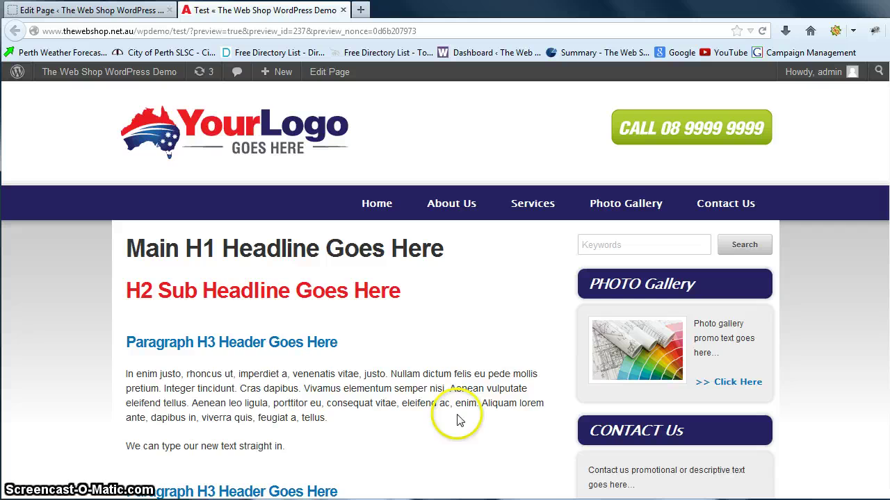
scroll(479, 299, "down", 3)
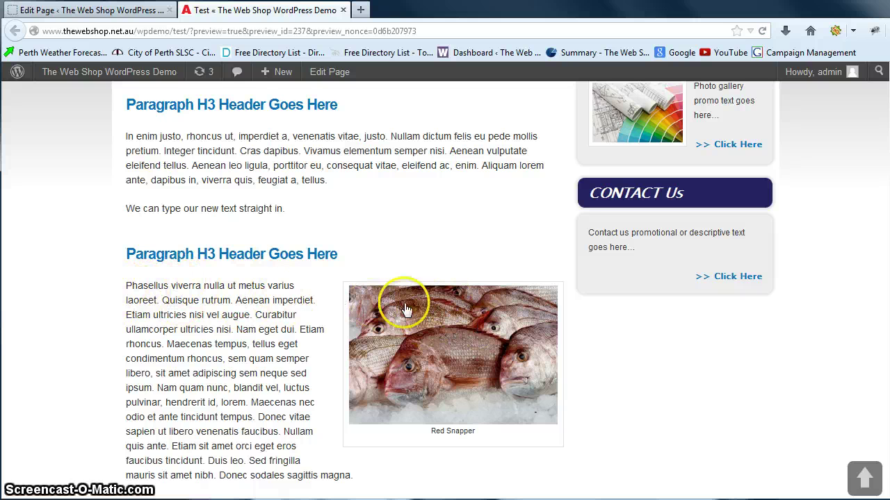
scroll(490, 361, "down", 3)
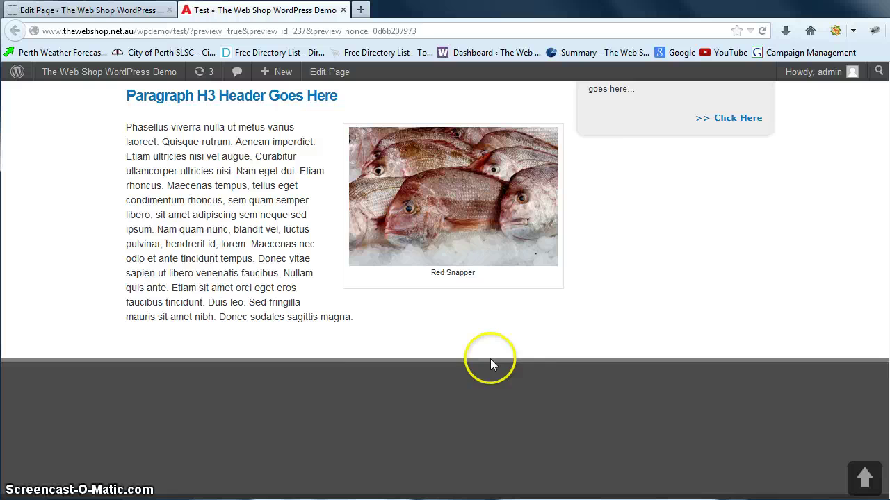
scroll(490, 360, "up", 1)
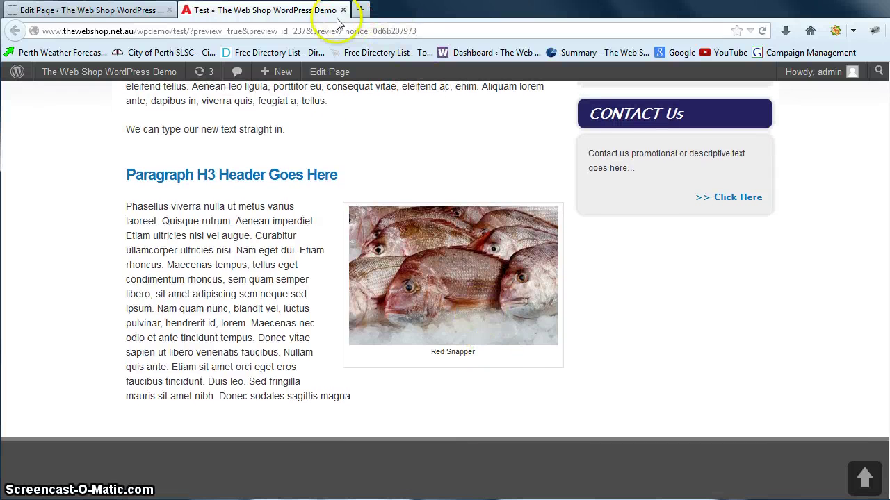
left_click(343, 10)
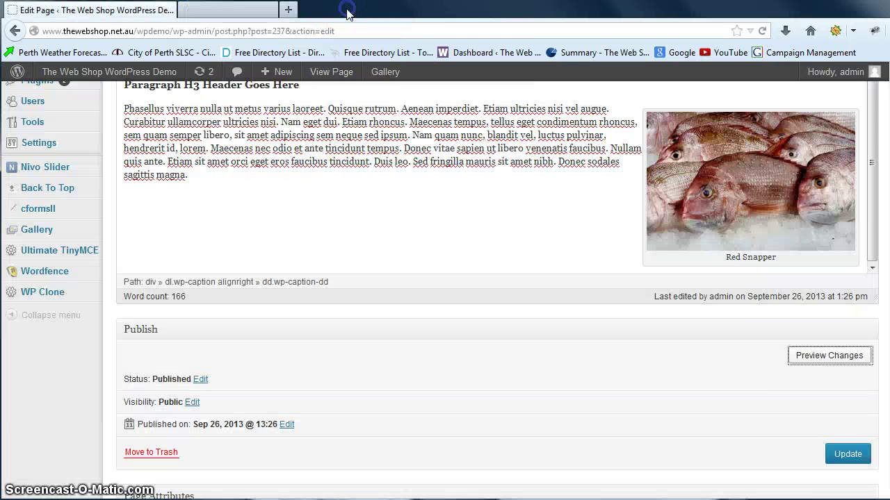
- Update the Test page to save the right-aligned Red Snapper image
left_click(848, 455)
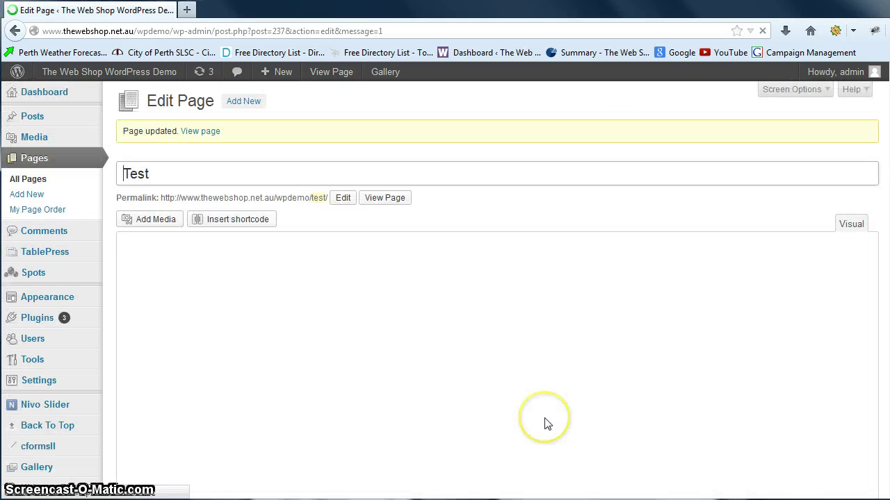
scroll(546, 410, "down", 2)
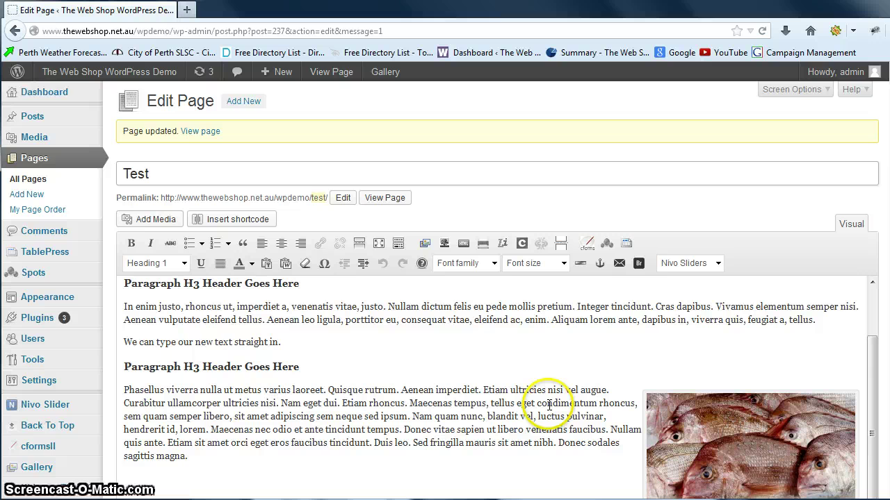
scroll(552, 397, "down", 2)
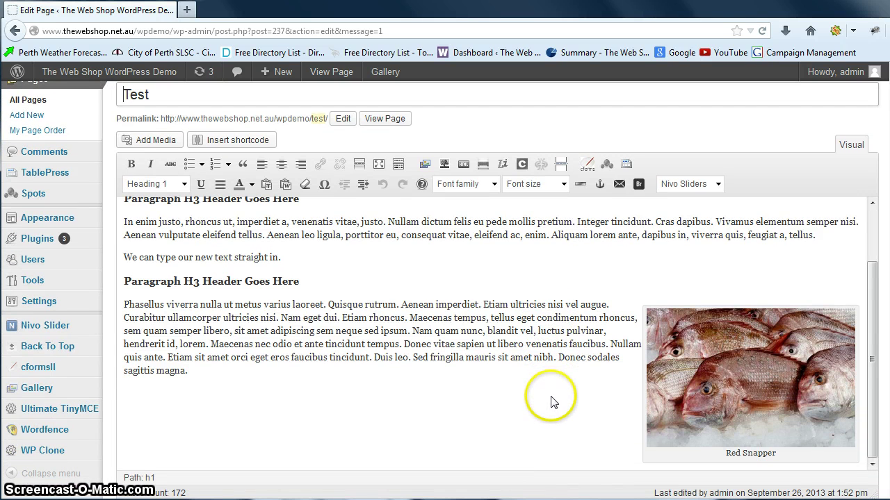
- Change the Red Snapper image's alignment to Left in its edit settings
left_click(737, 398)
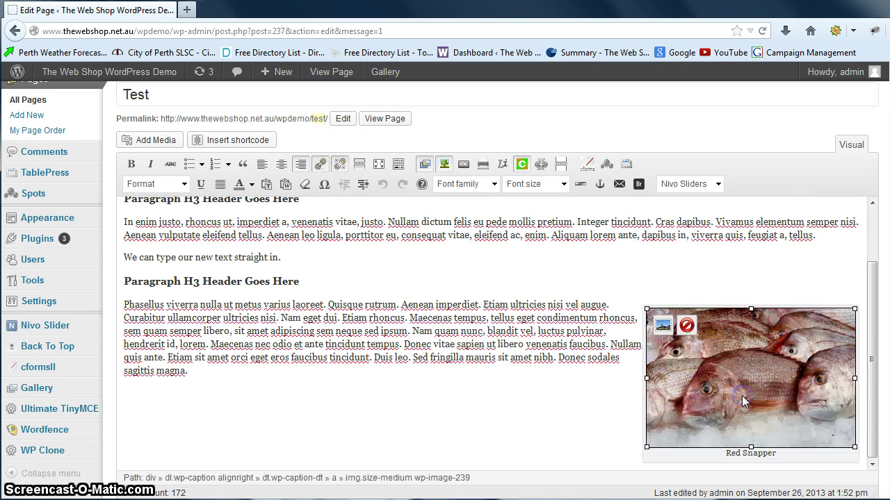
left_click(664, 329)
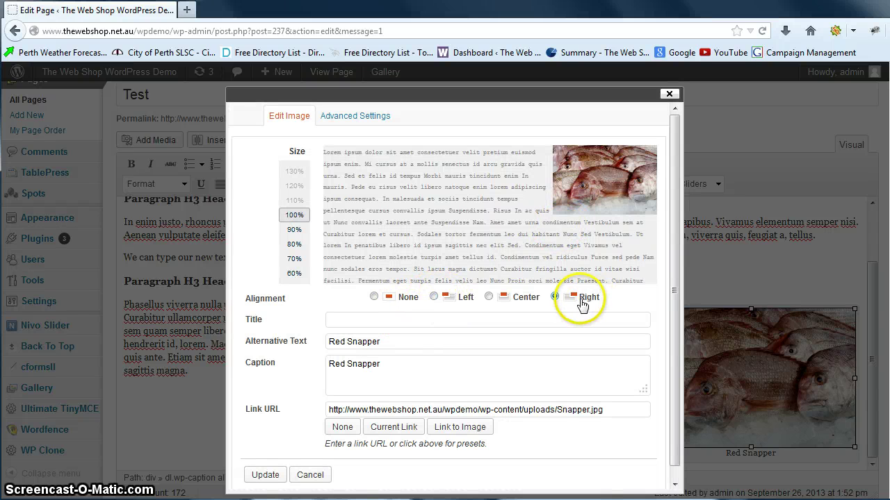
left_click(442, 300)
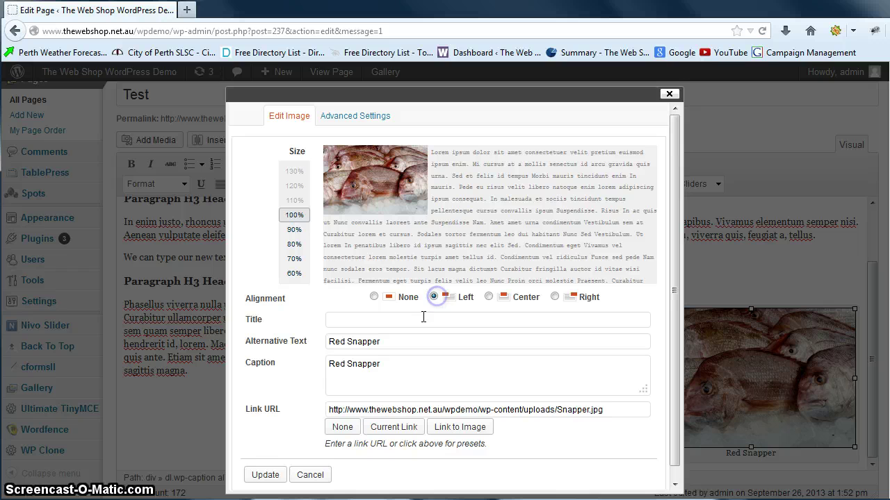
left_click(267, 478)
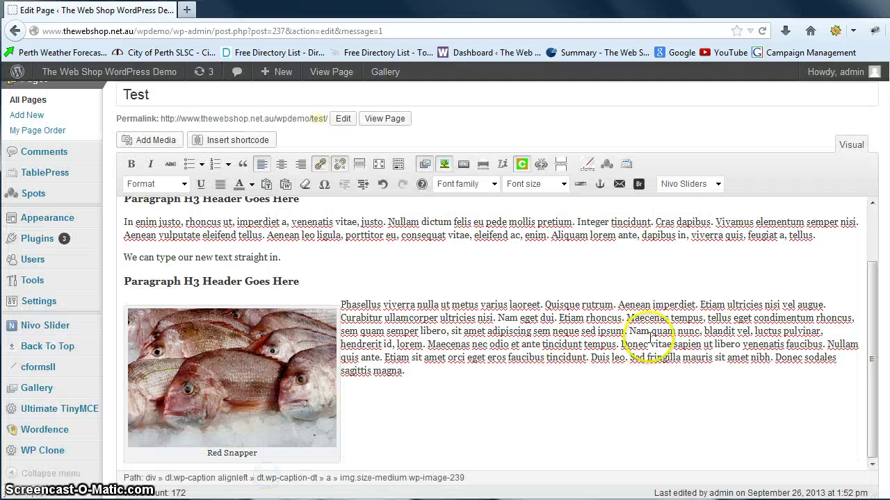
- Preview the page changes in a new tab
scroll(708, 395, "down", 2)
scroll(717, 397, "down", 7)
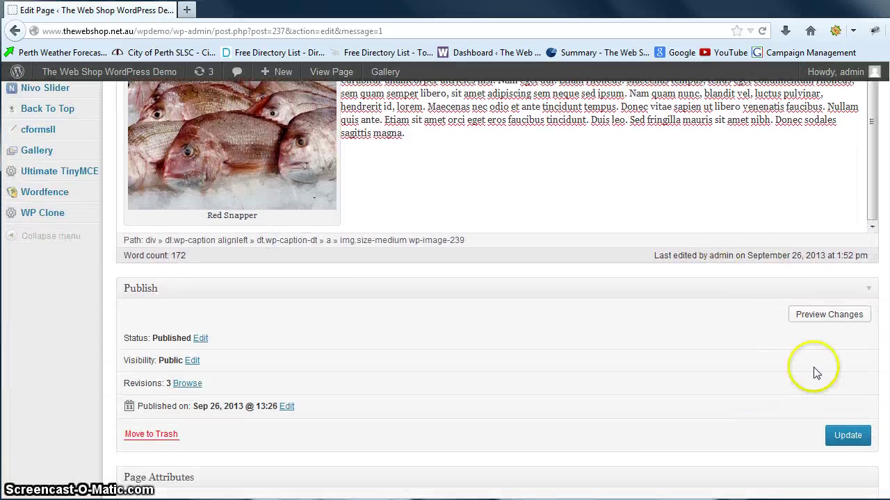
left_click(813, 315)
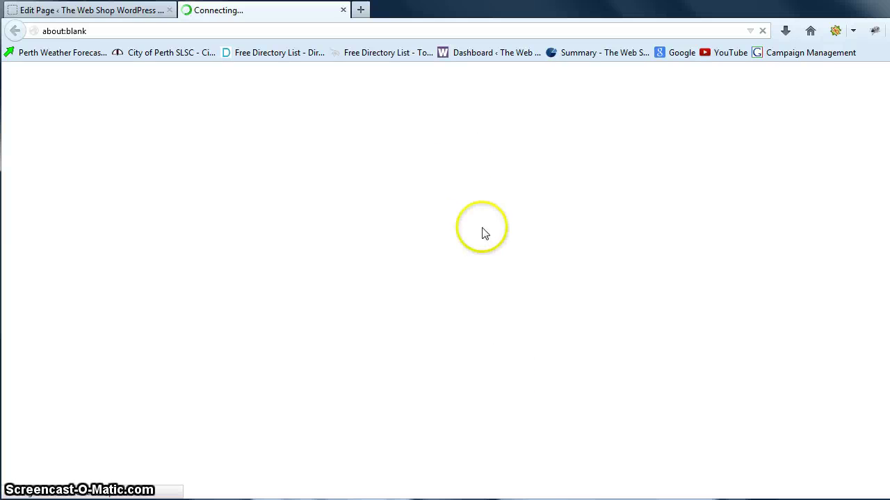
- Check the preview by enlarging and closing the Red Snapper image twice, then close the preview
scroll(447, 234, "down", 5)
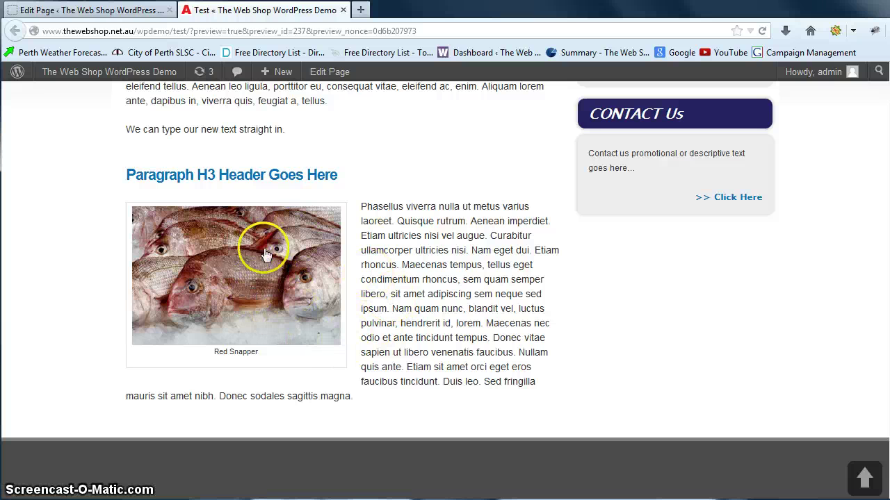
left_click(253, 274)
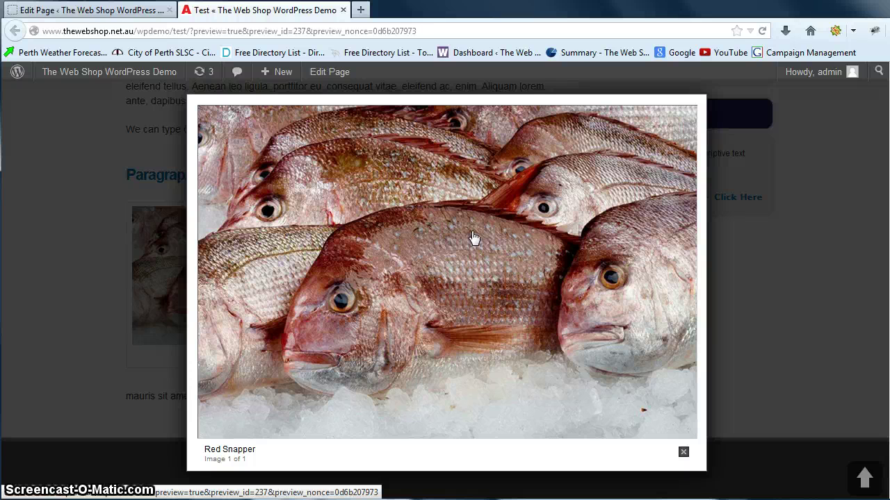
left_click(457, 292)
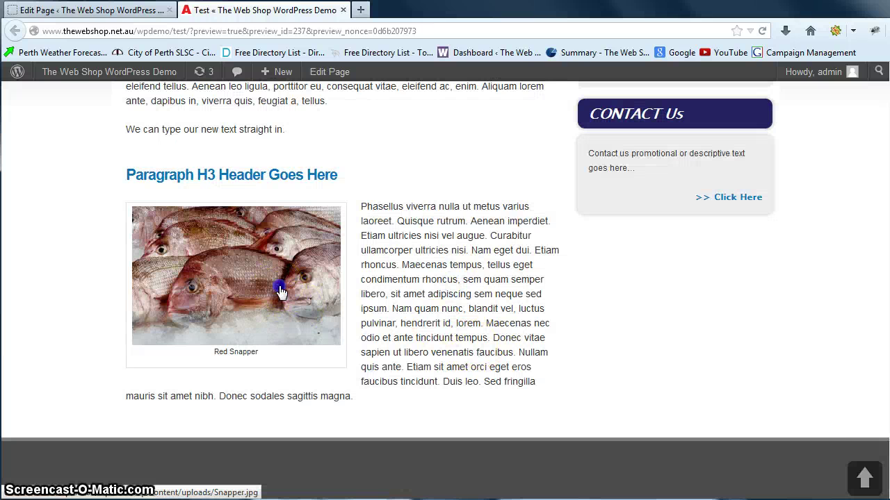
left_click(280, 292)
left_click(458, 279)
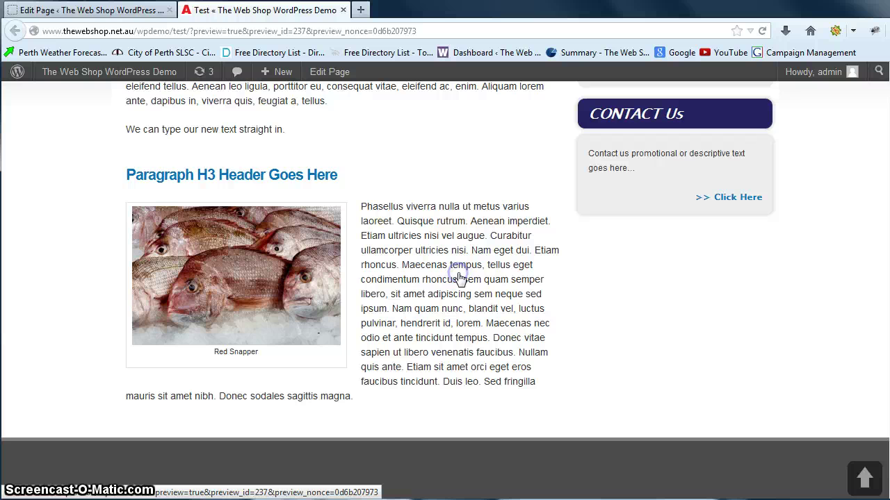
scroll(410, 294, "up", 5)
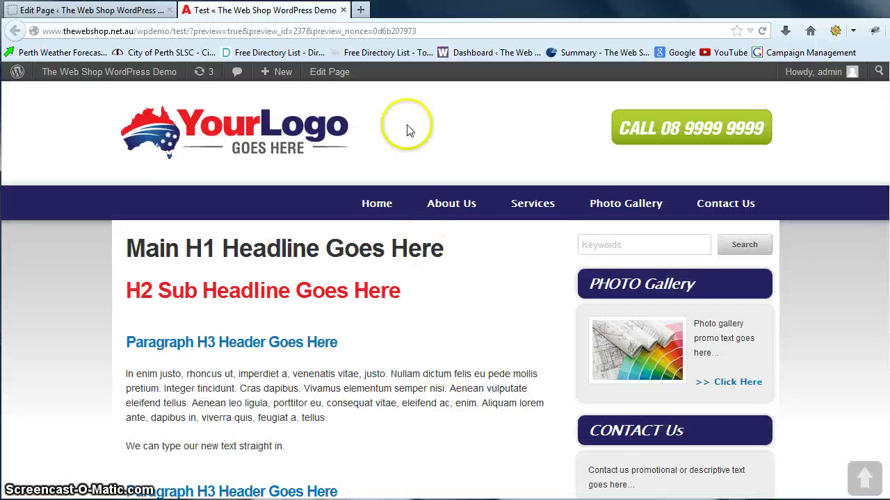
left_click(343, 10)
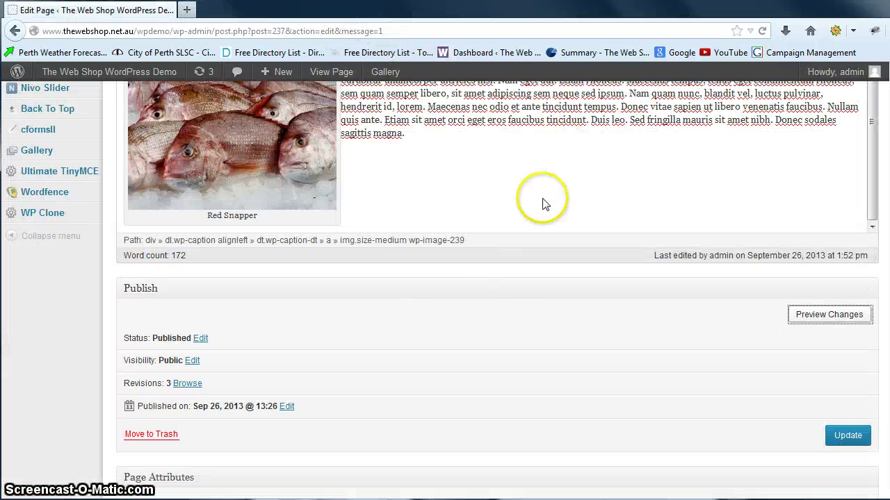
- Update the Test page with the left-aligned image and review the editor content
left_click(845, 438)
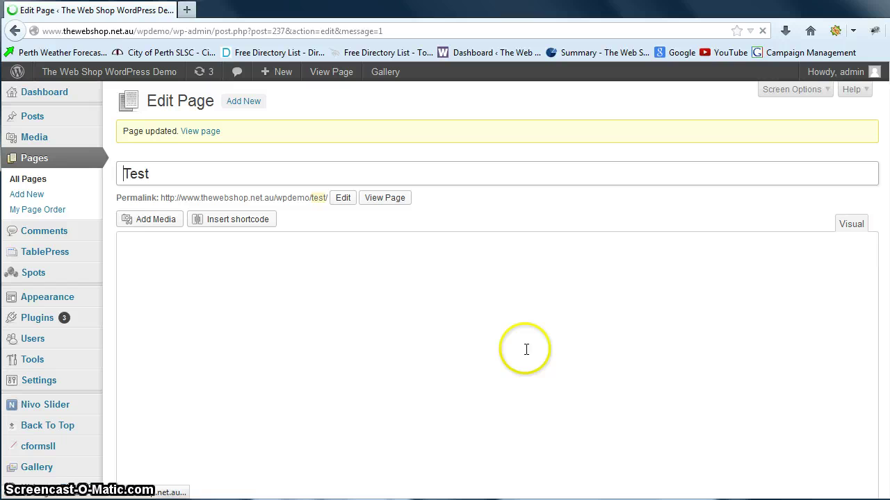
scroll(491, 324, "down", 3)
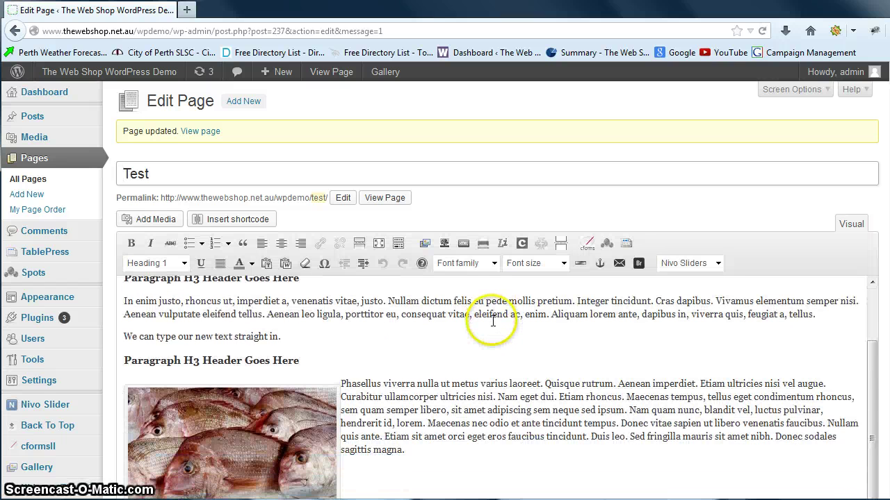
scroll(423, 297, "up", 2)
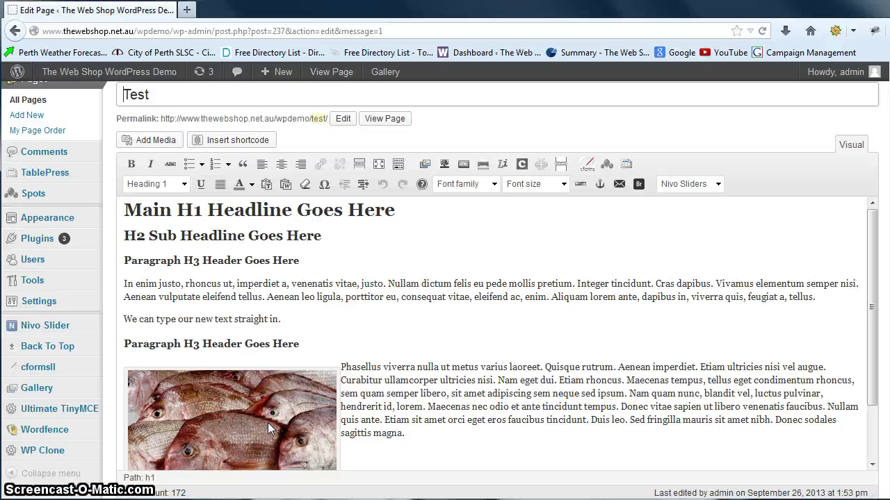
- Place the cursor in the first paragraph and open Add Media
left_click(126, 283)
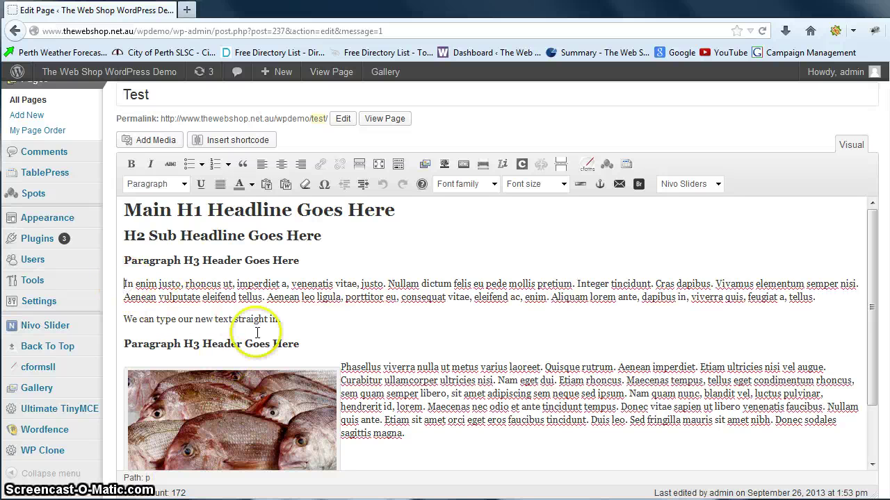
left_click(324, 345)
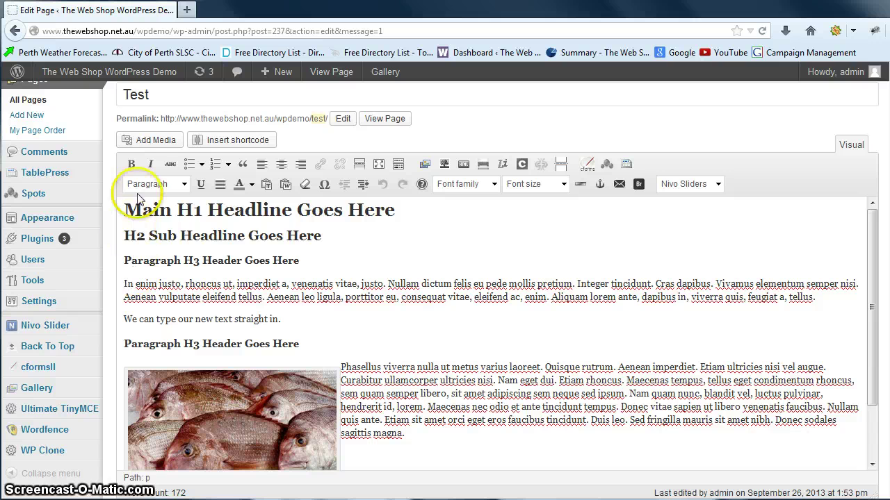
left_click(146, 140)
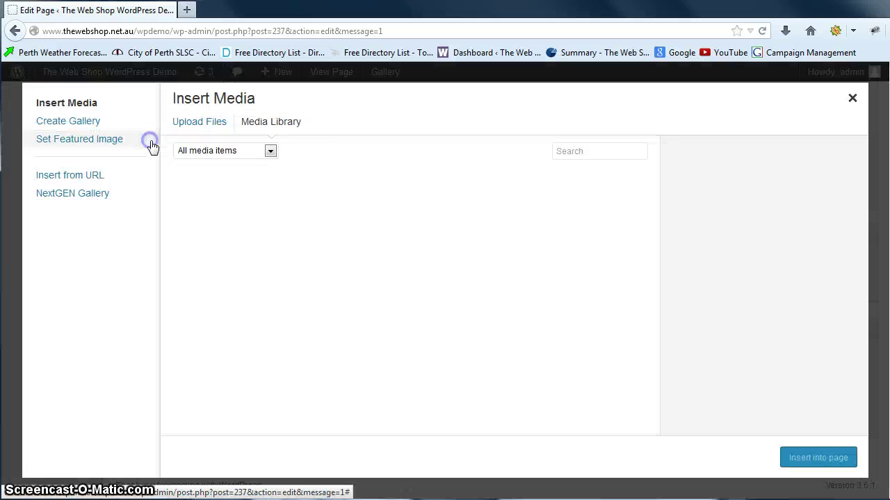
- Insert Snapper.jpg from the Media Library into the page as a second copy
left_click(282, 123)
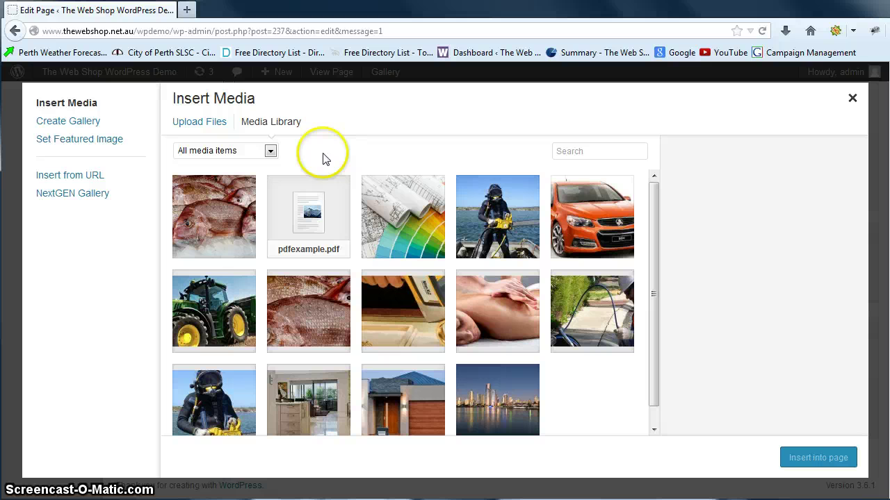
left_click(231, 220)
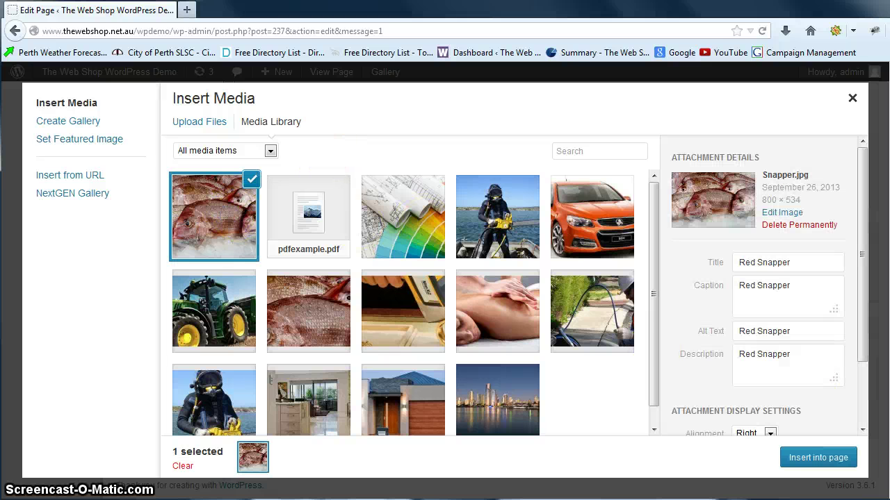
left_click(818, 457)
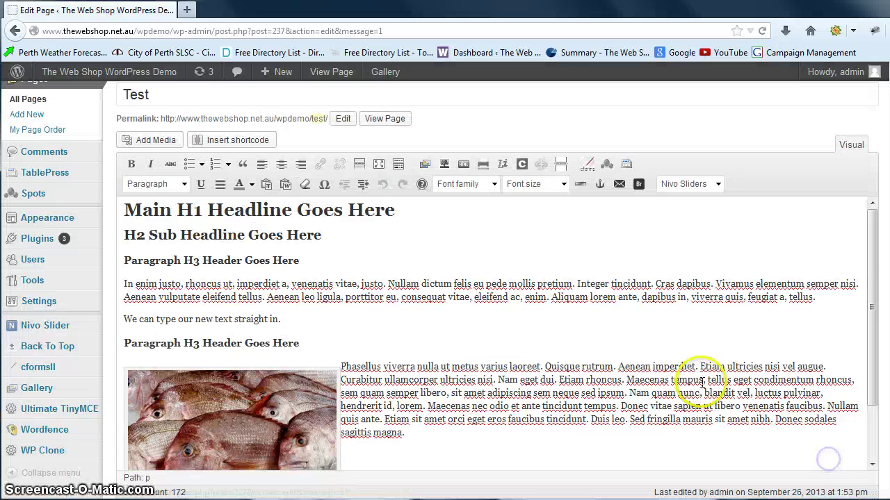
- Update the page to save both the left-aligned and right-aligned Red Snapper images
scroll(527, 357, "down", 2)
scroll(520, 343, "up", 2)
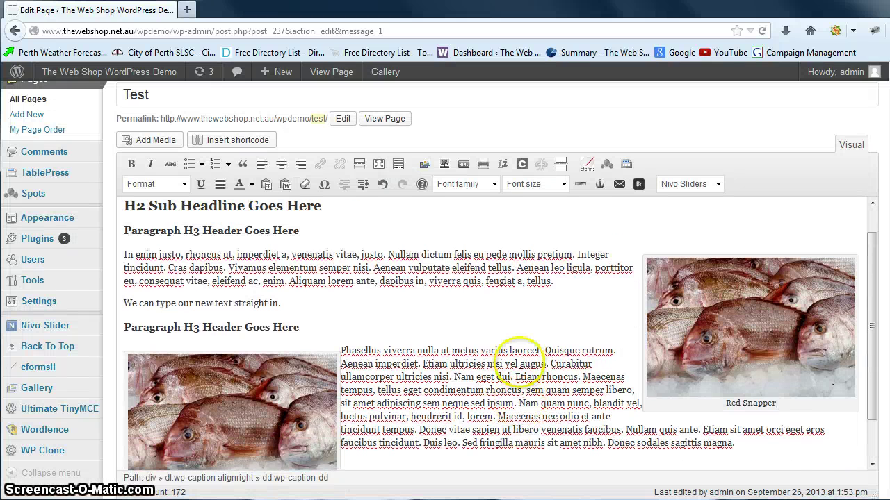
scroll(582, 338, "down", 3)
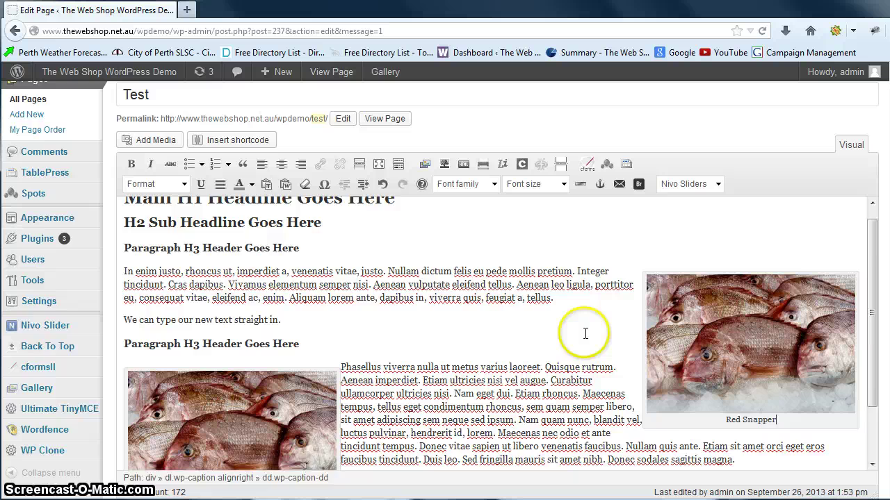
scroll(587, 332, "down", 3)
scroll(831, 410, "down", 1)
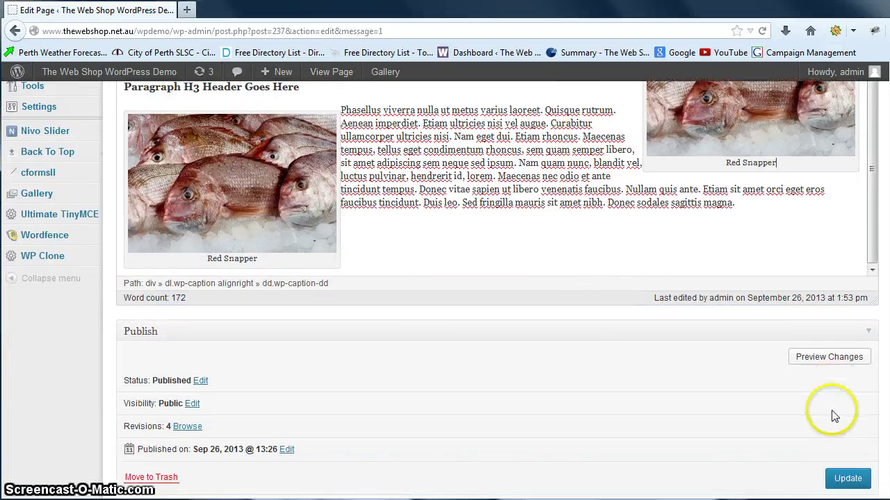
left_click(849, 436)
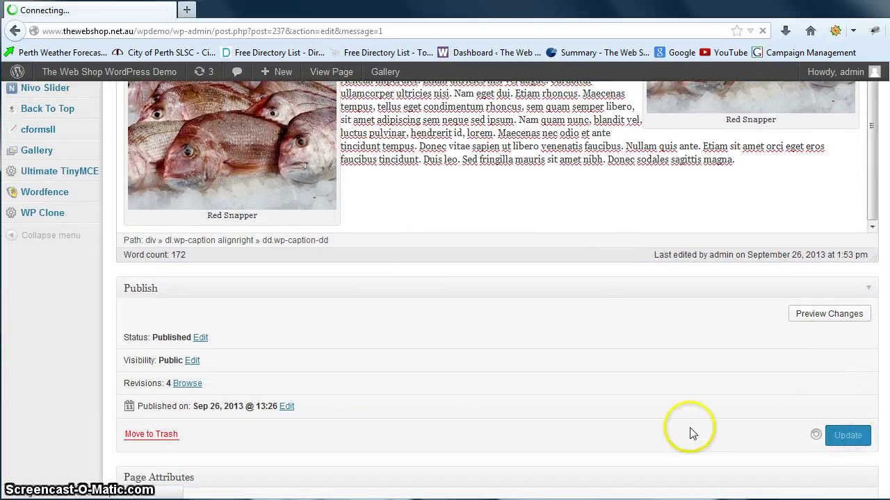